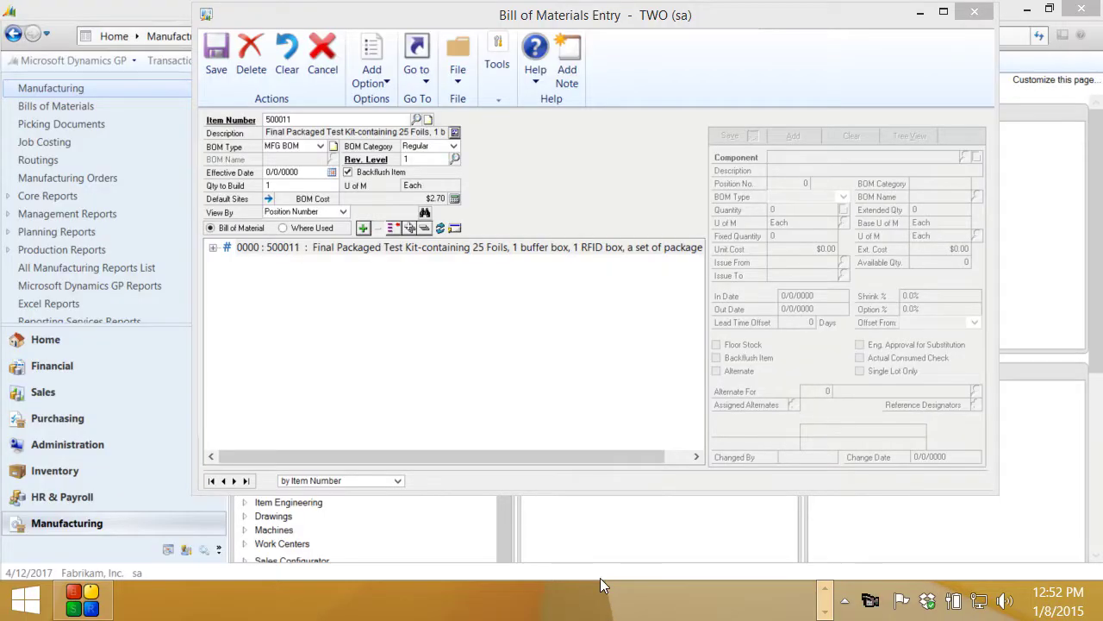
# - Expand item 500011's bill of materials through RFID card box 01-940-0006 to the components of 01-501-2027
pyautogui.click(213, 249)
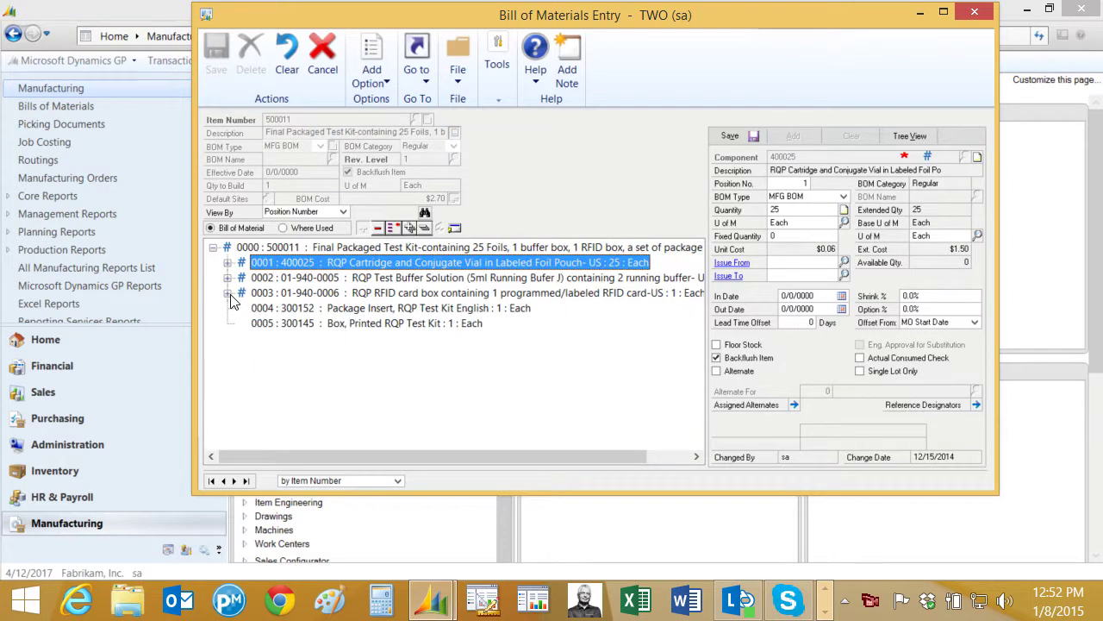
pyautogui.click(228, 294)
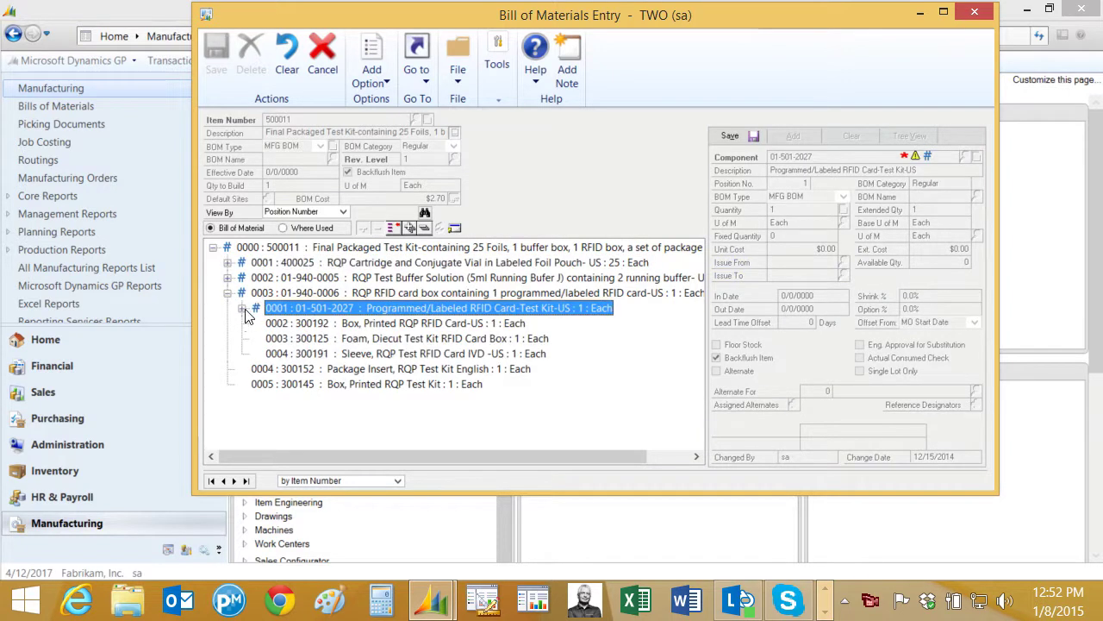
pyautogui.click(242, 308)
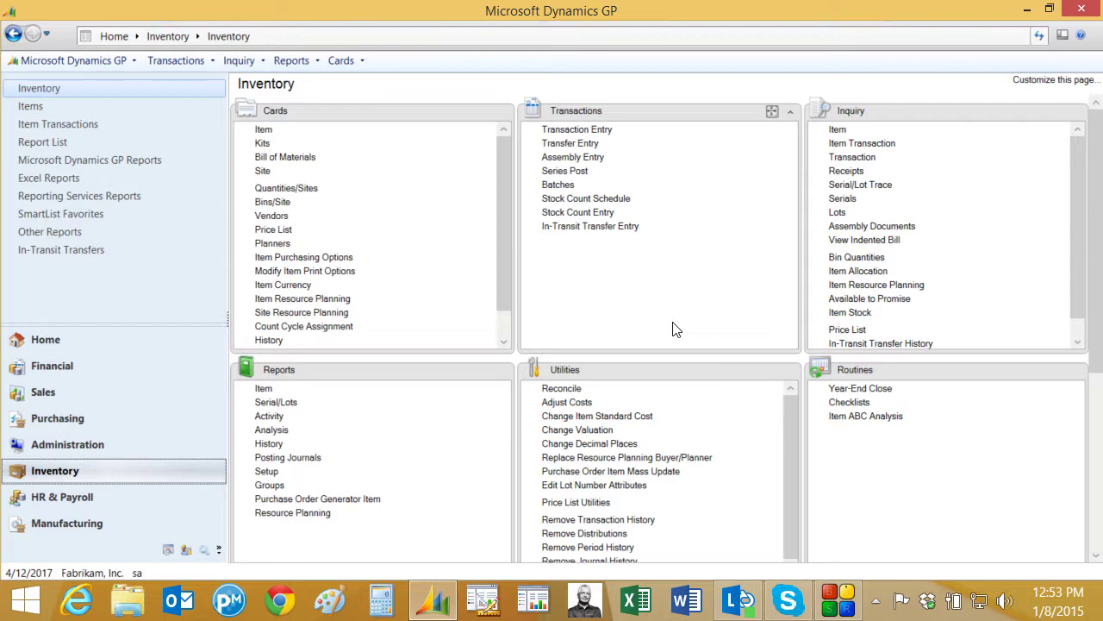
pyautogui.click(865, 185)
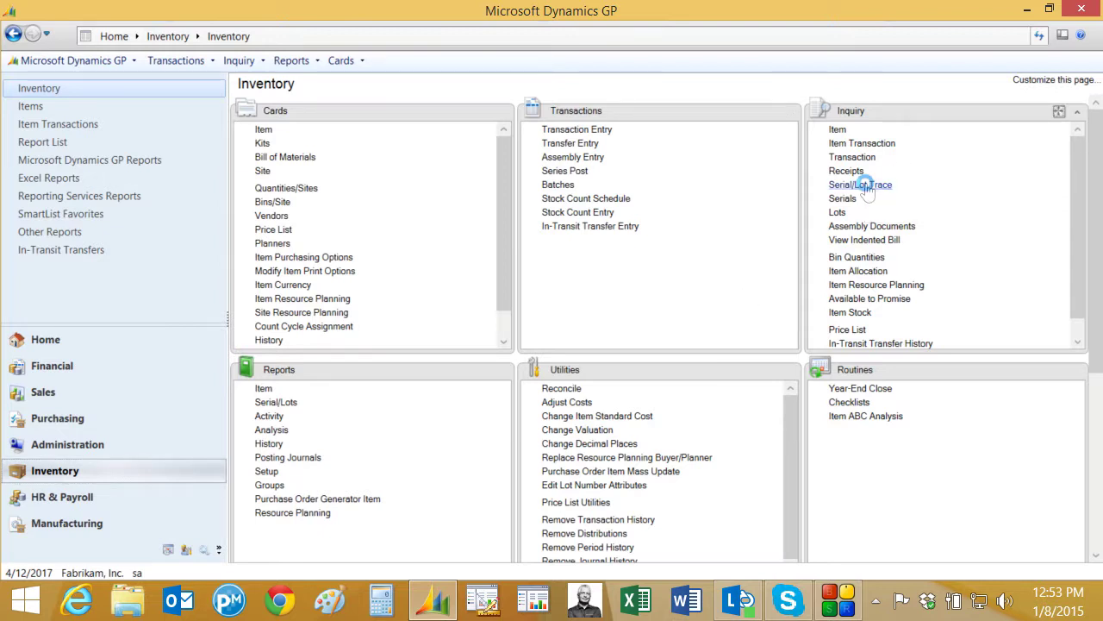
pyautogui.click(509, 194)
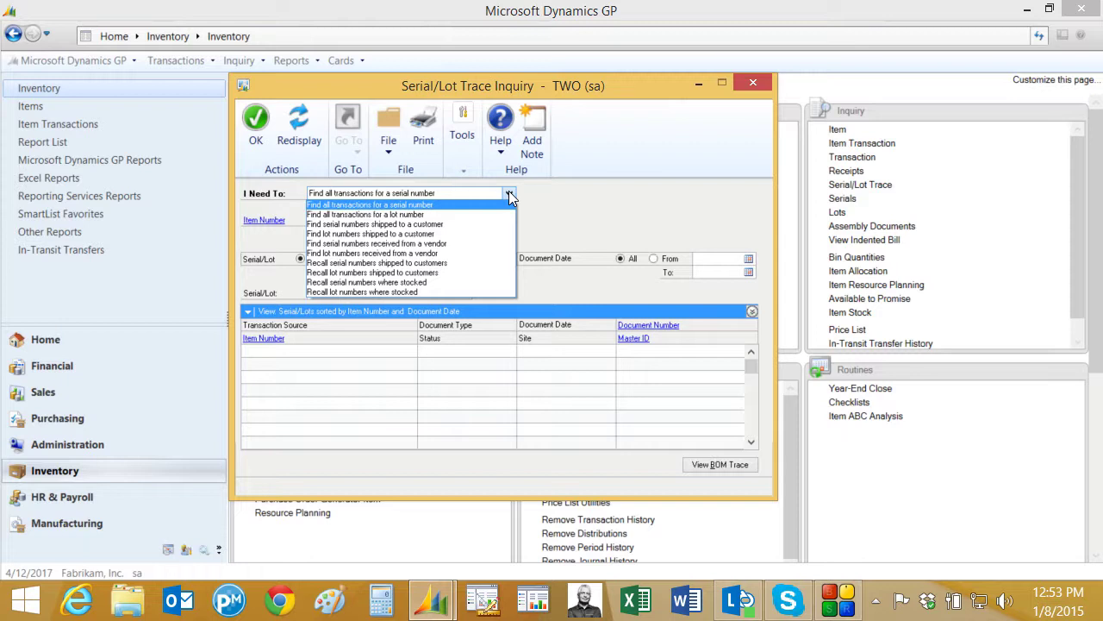
pyautogui.click(394, 215)
pyautogui.write('01-501-2031')
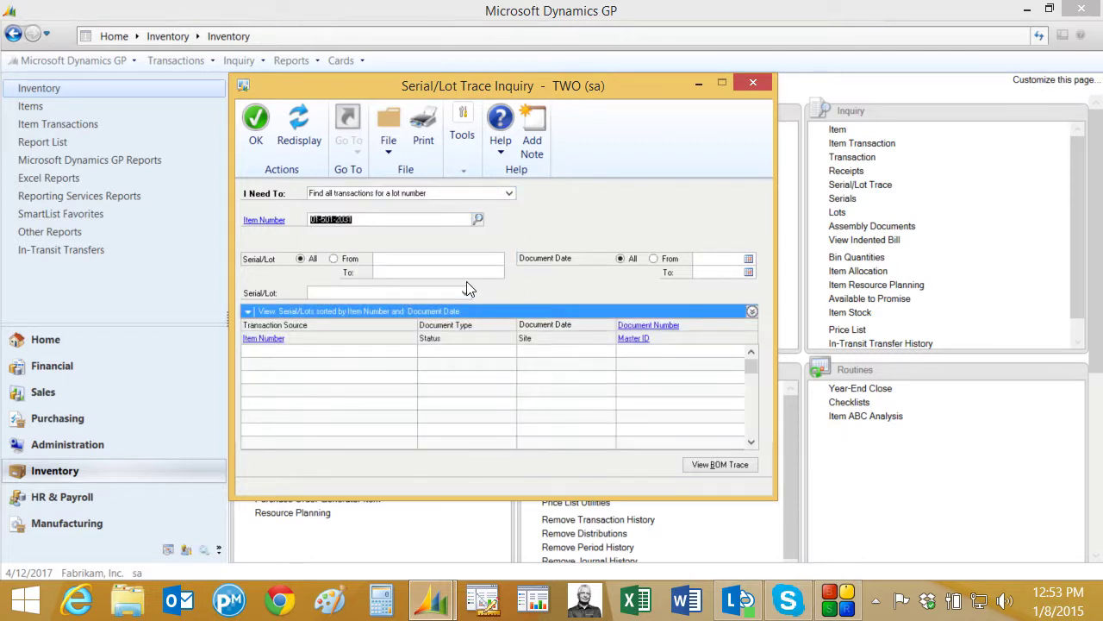
pyautogui.press('Tab')
pyautogui.click(299, 120)
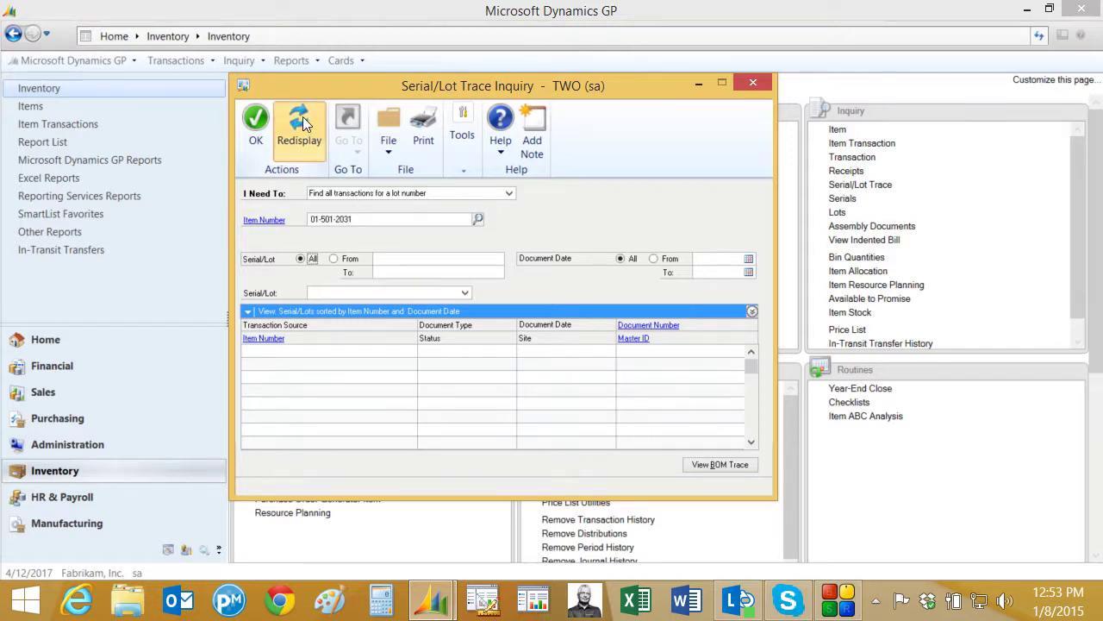
pyautogui.click(465, 294)
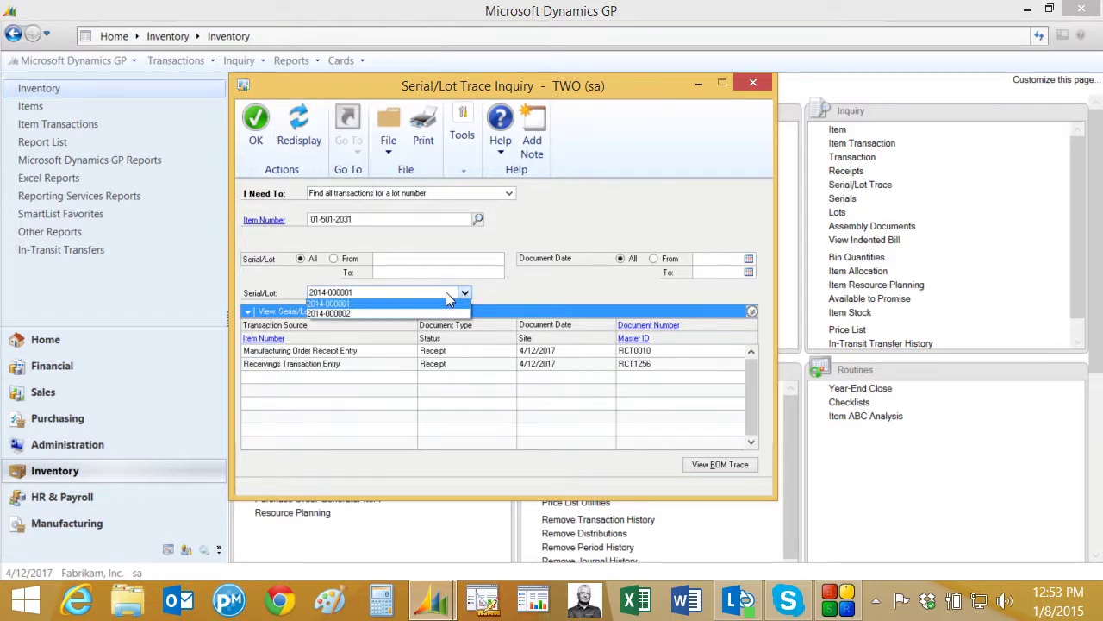
pyautogui.click(445, 292)
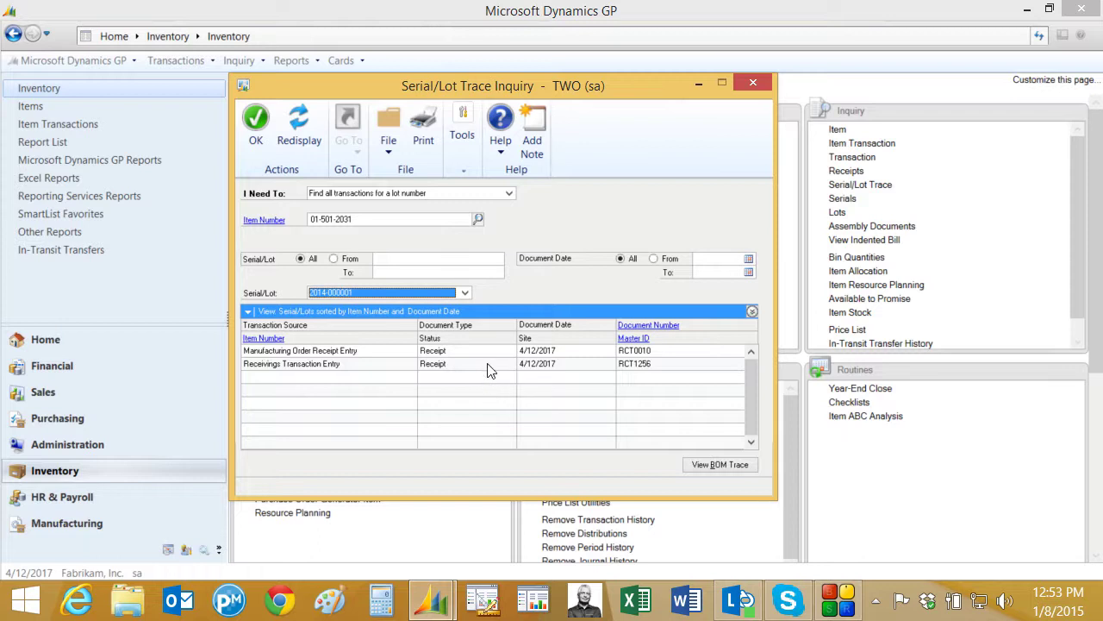
# - Open the BOM trace for the lot's manufacturing order receipt with trace type Produced from the serial/lot
pyautogui.click(375, 353)
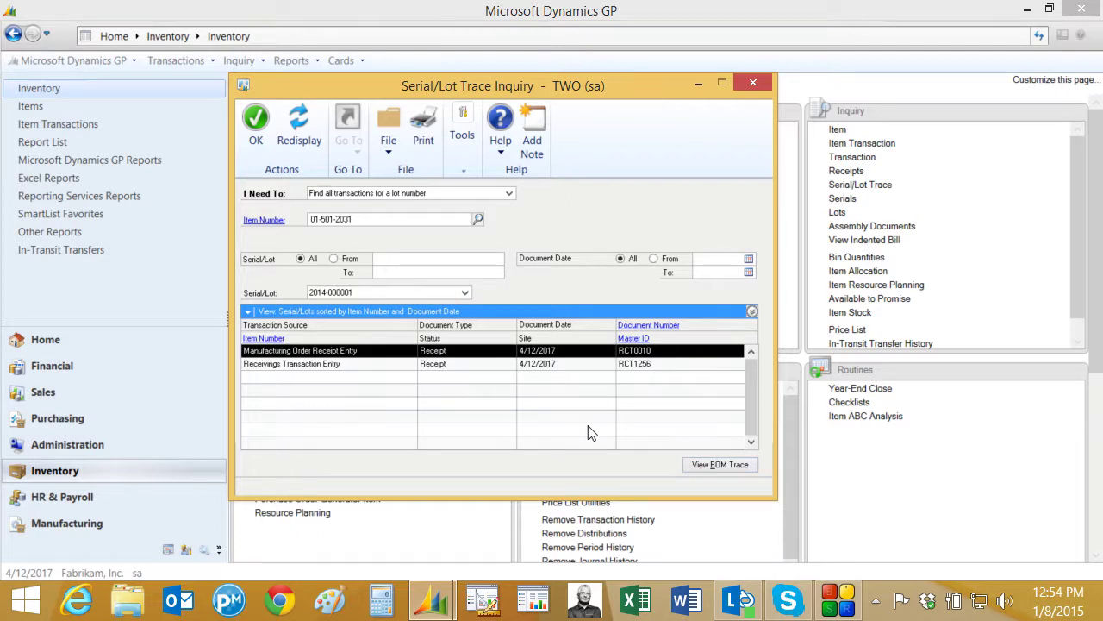
pyautogui.click(714, 464)
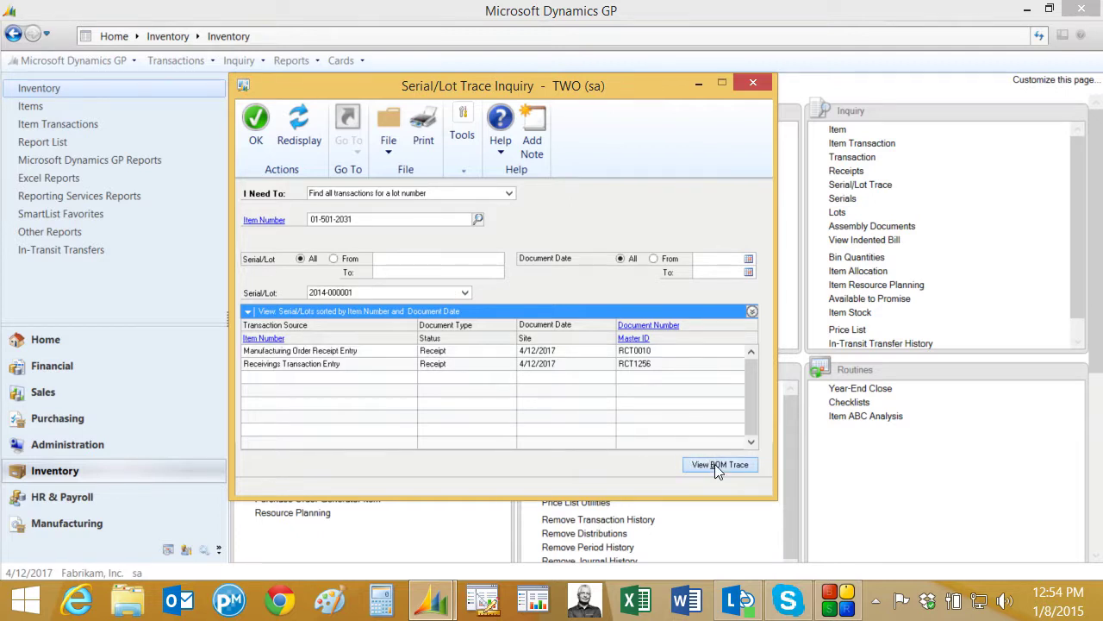
pyautogui.click(454, 194)
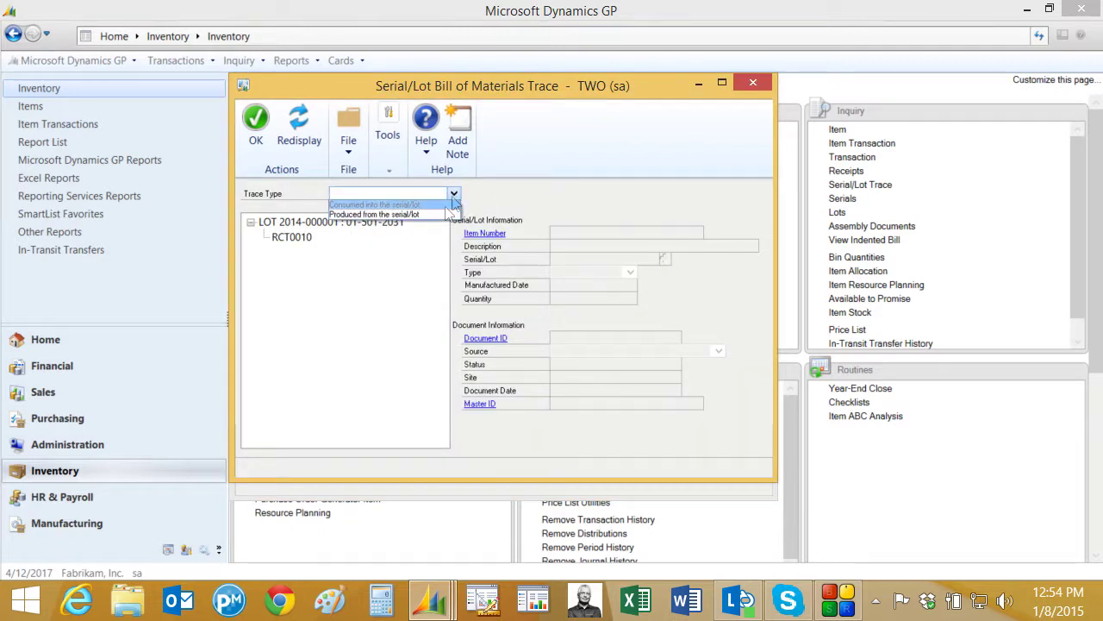
pyautogui.click(433, 215)
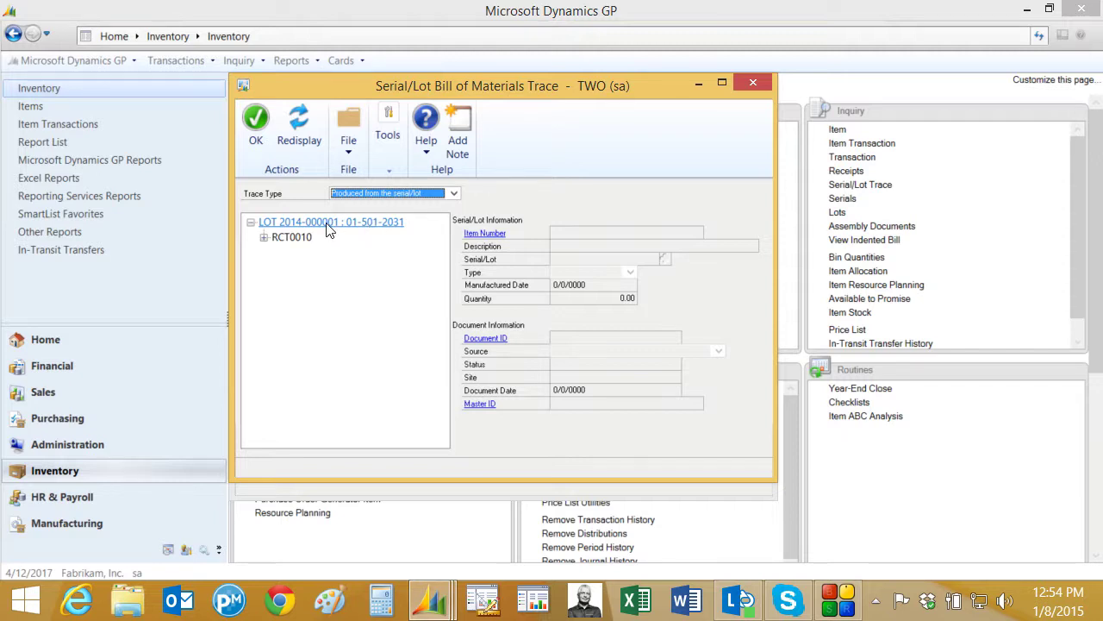
pyautogui.click(264, 242)
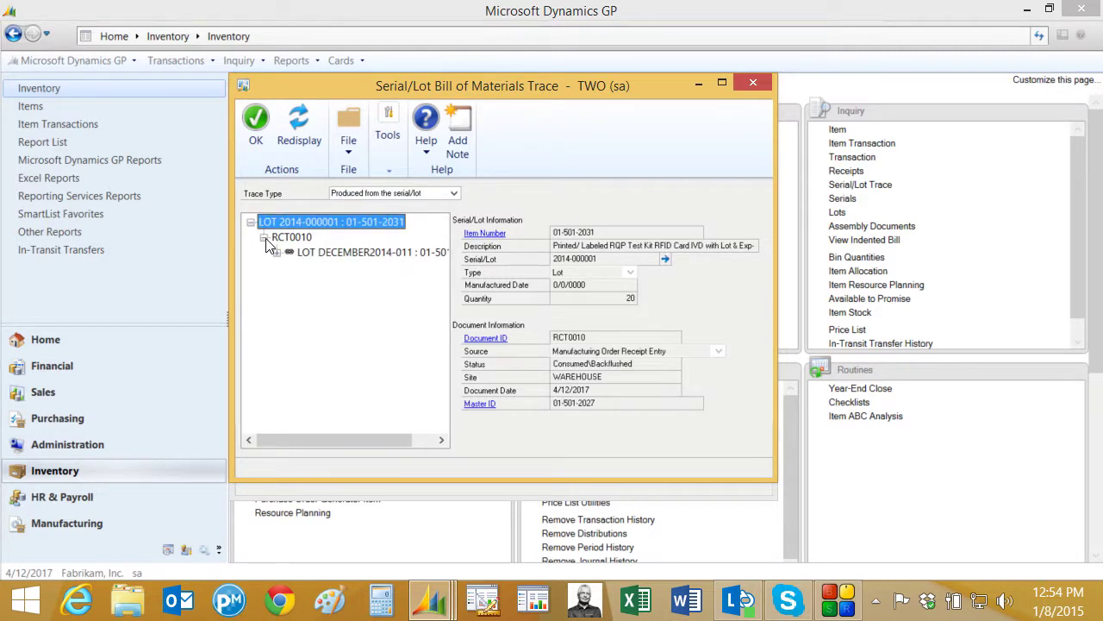
pyautogui.click(290, 239)
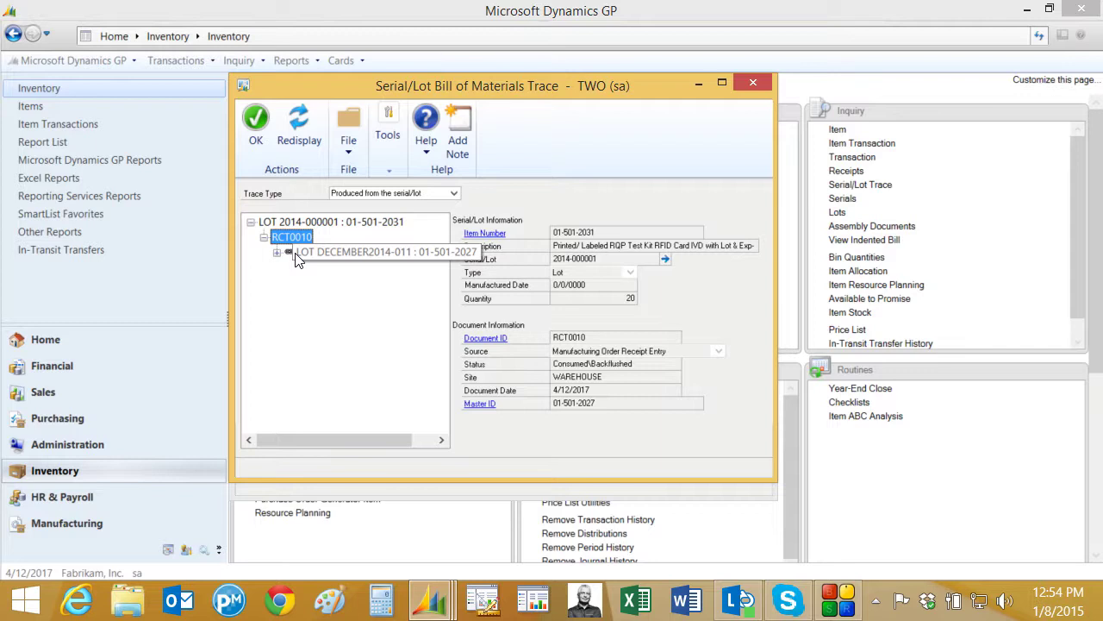
pyautogui.click(277, 252)
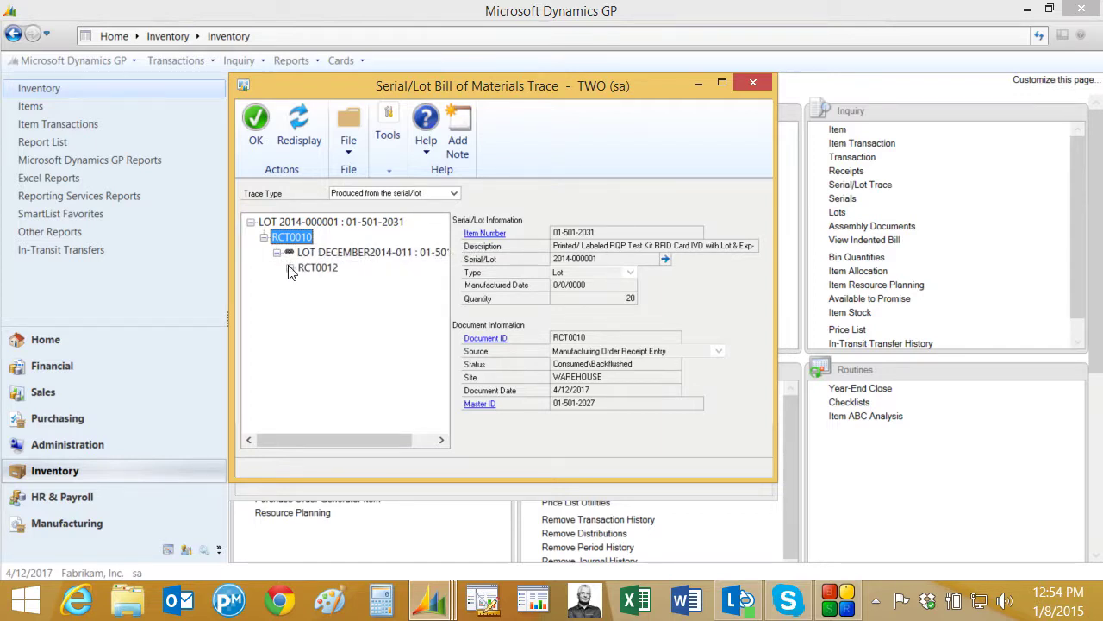
pyautogui.click(314, 273)
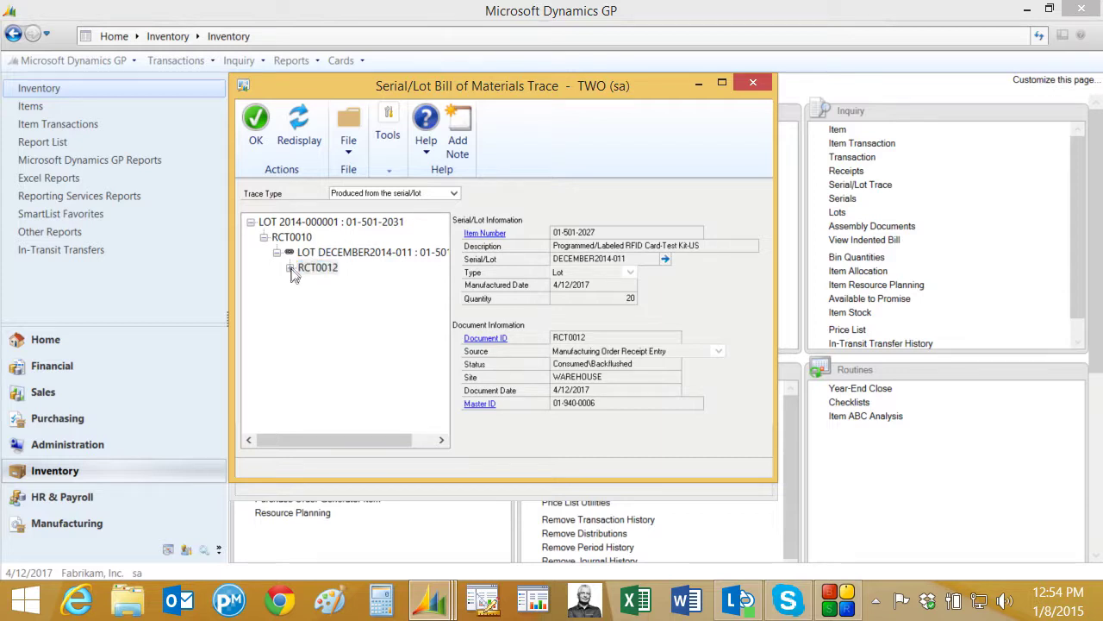
pyautogui.click(290, 268)
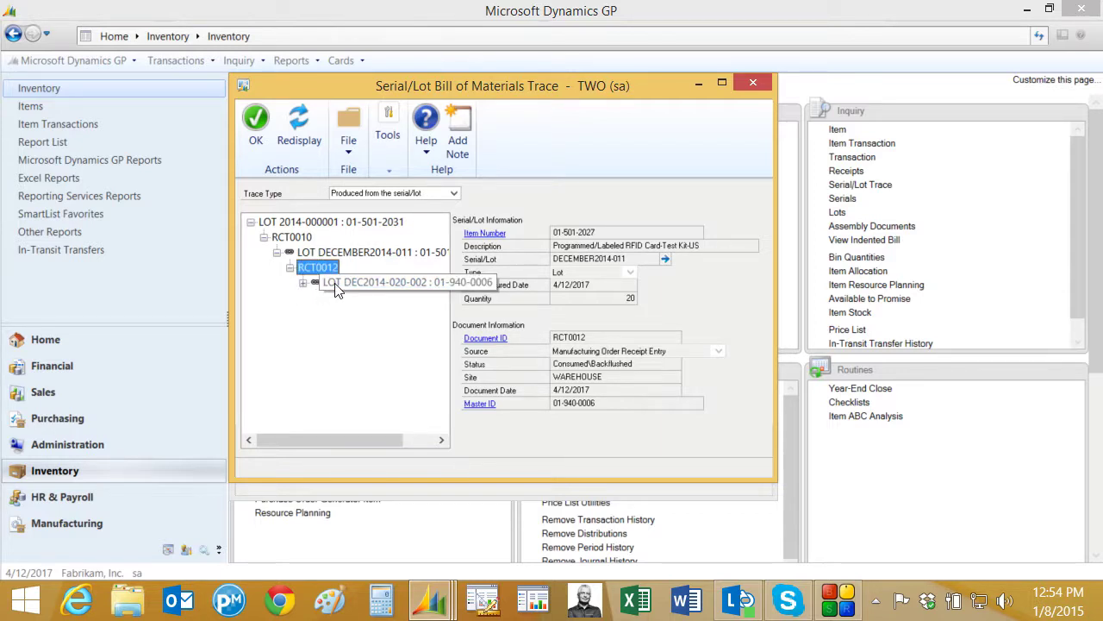
pyautogui.click(304, 282)
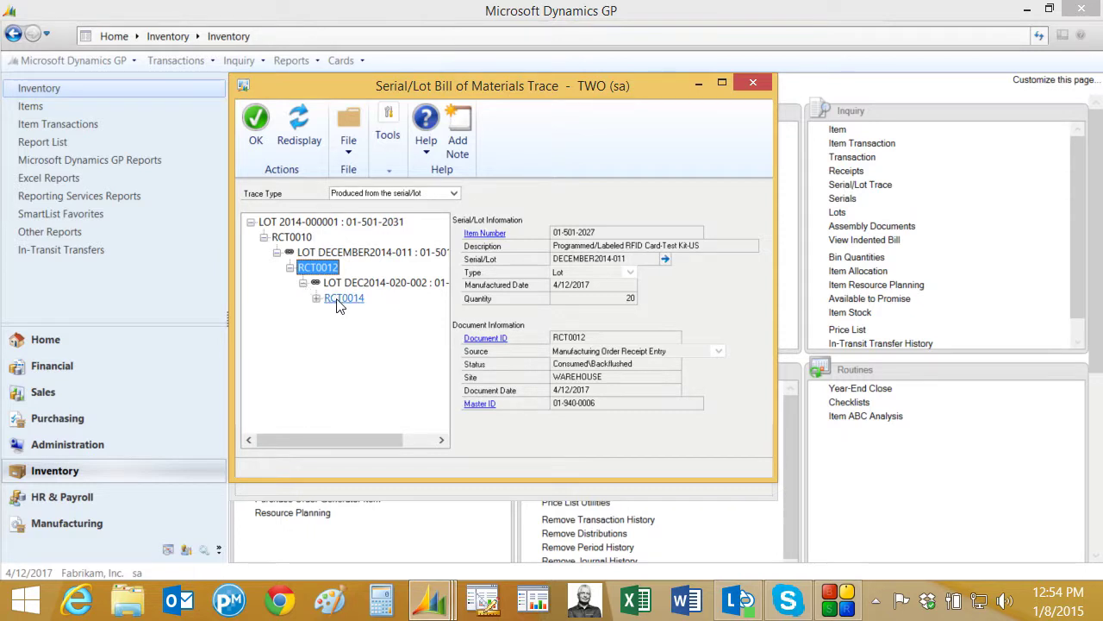
pyautogui.click(316, 298)
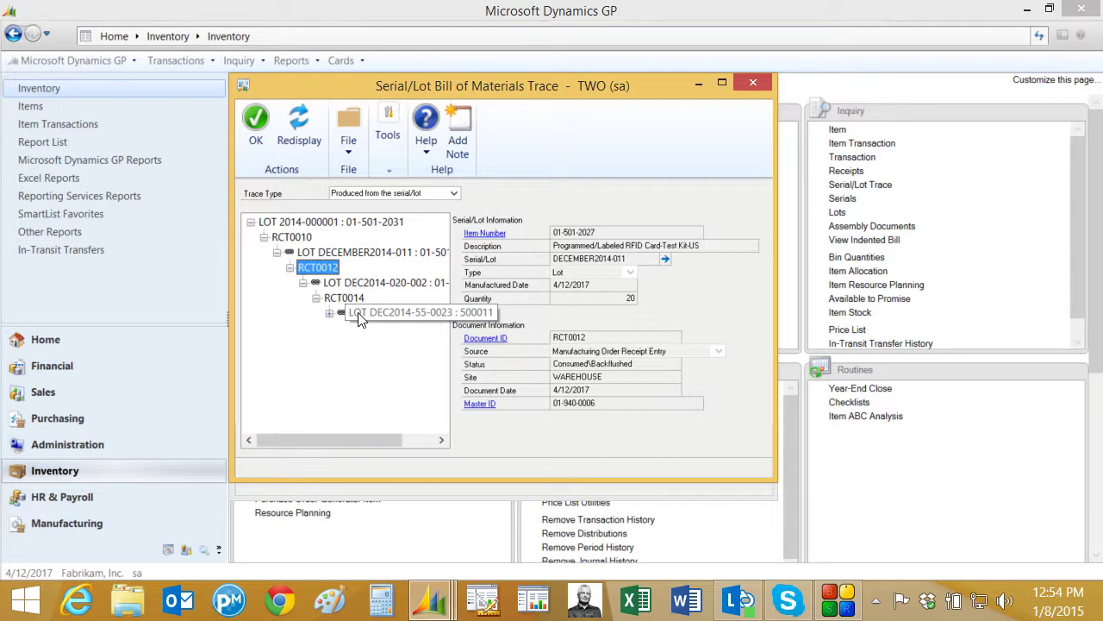
pyautogui.click(329, 313)
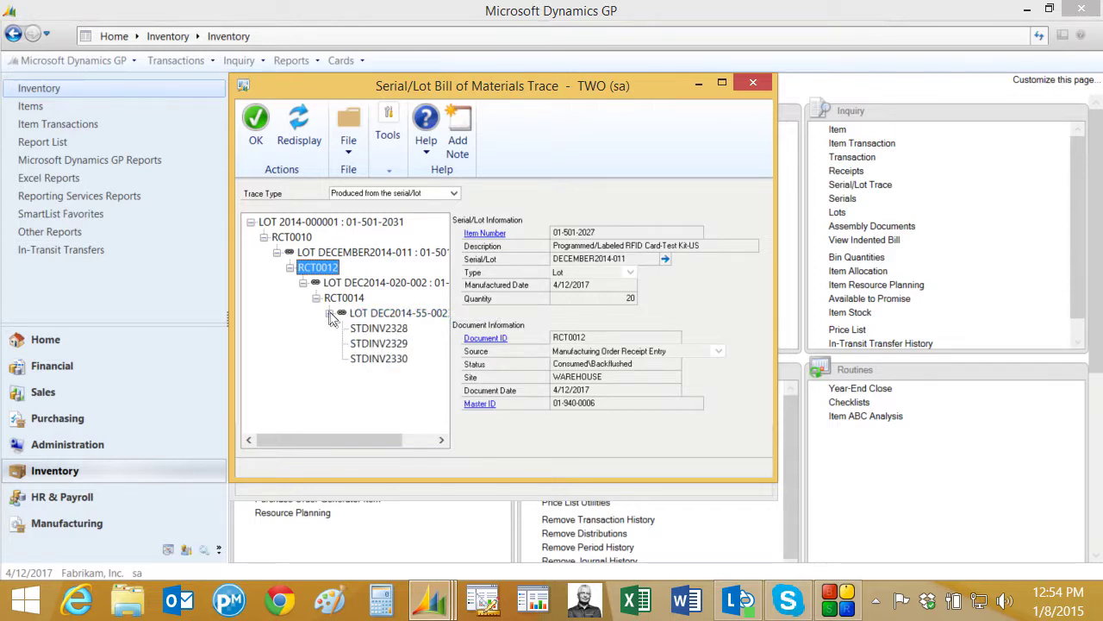
pyautogui.click(354, 334)
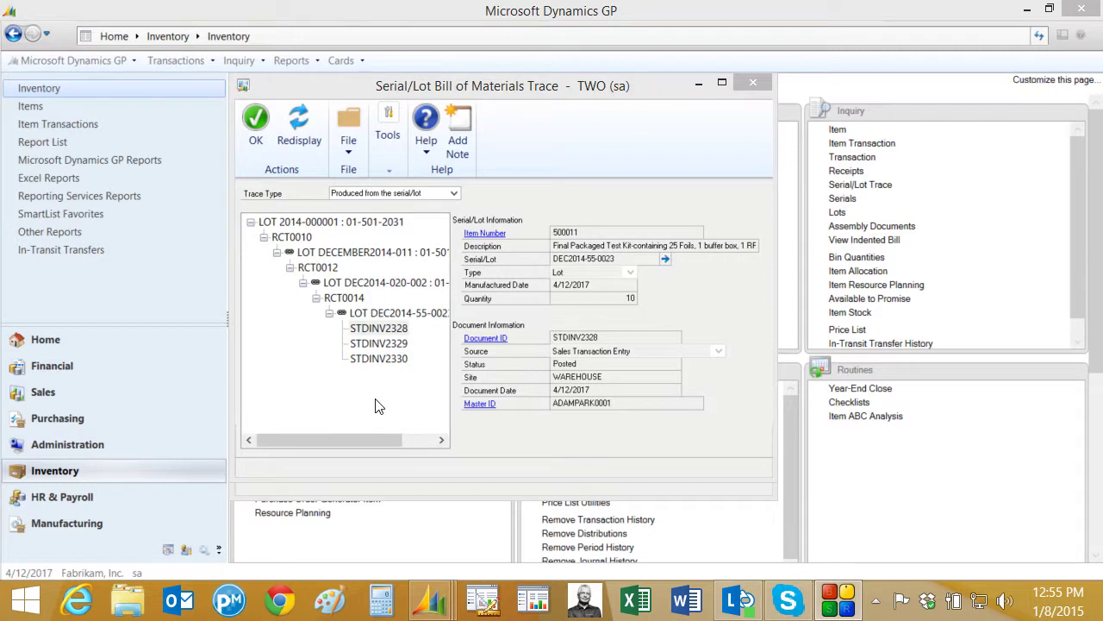
pyautogui.click(373, 333)
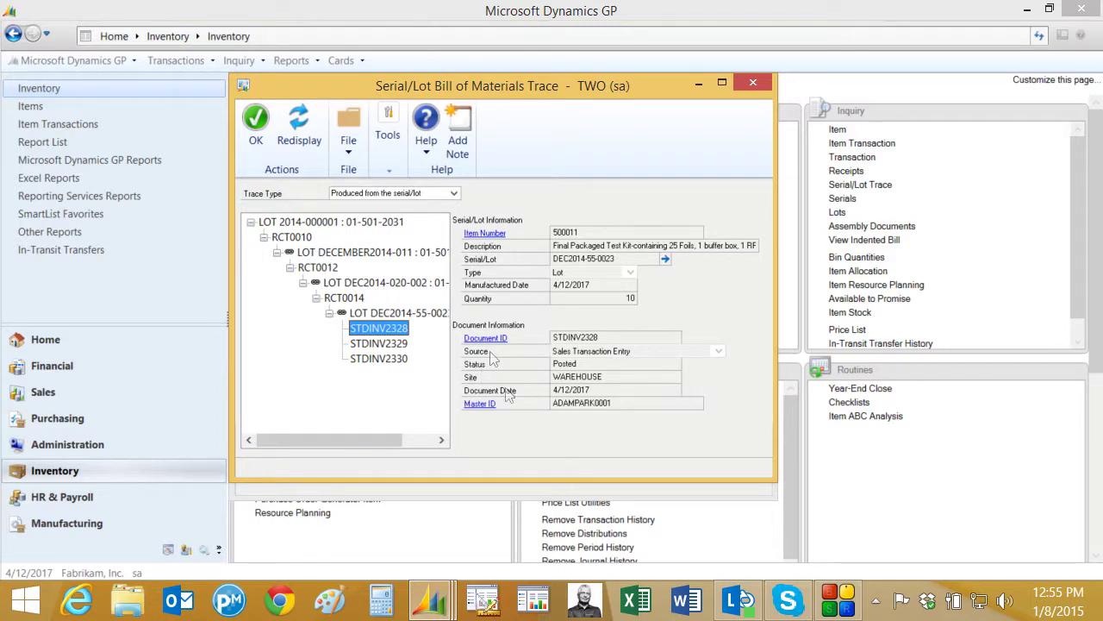
pyautogui.click(481, 338)
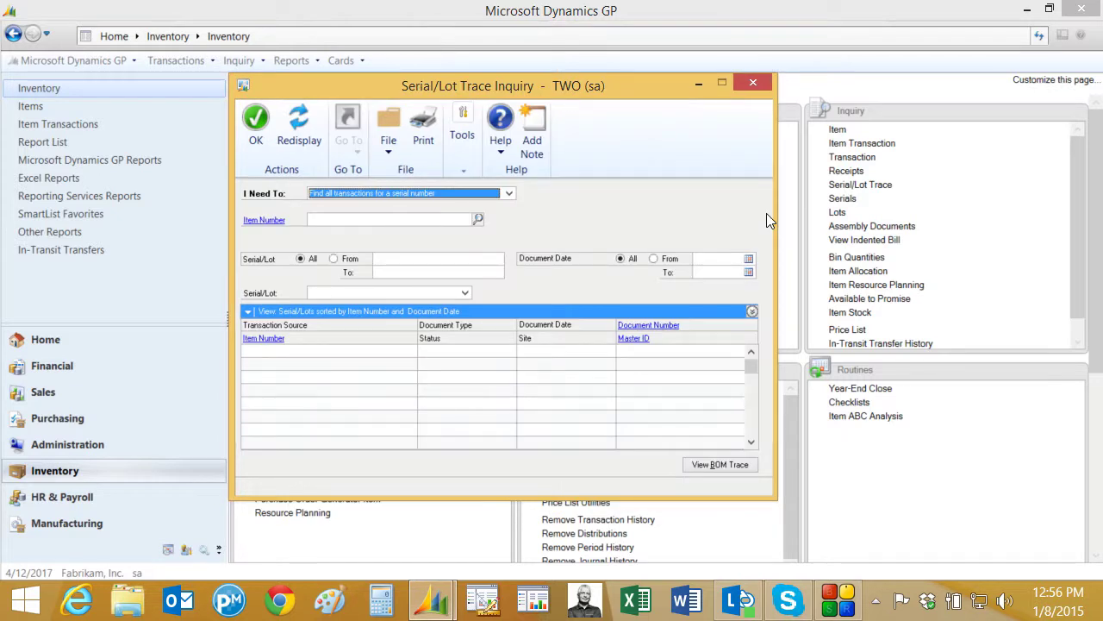
# - Set the Serial/Lot Trace inquiry to find all transactions for a lot number and look up item 500011
pyautogui.click(511, 197)
pyautogui.click(447, 216)
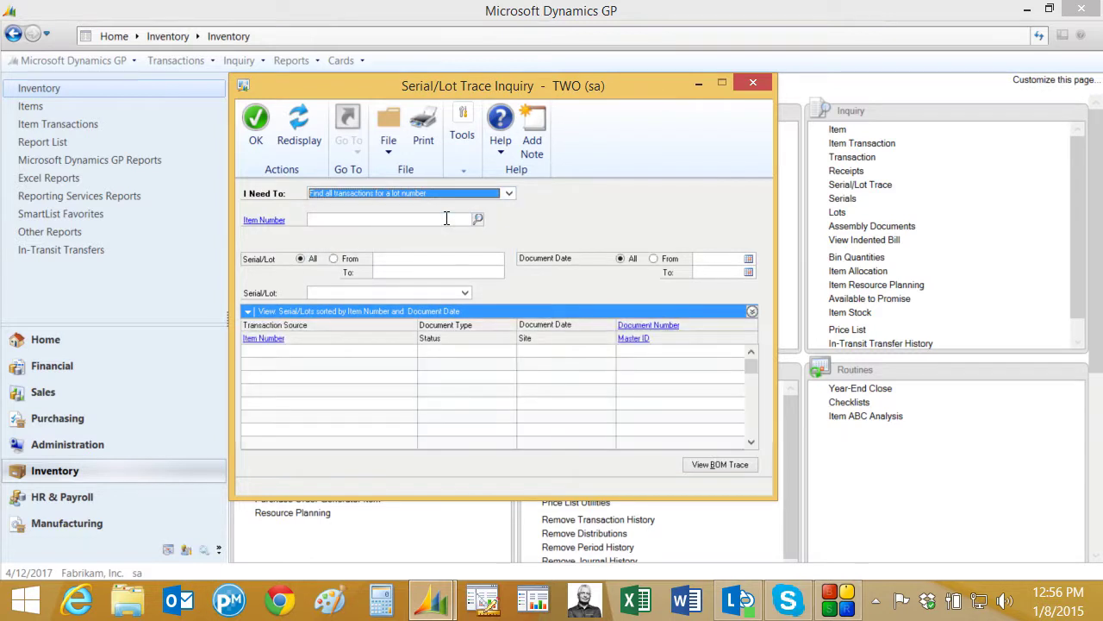
pyautogui.click(447, 219)
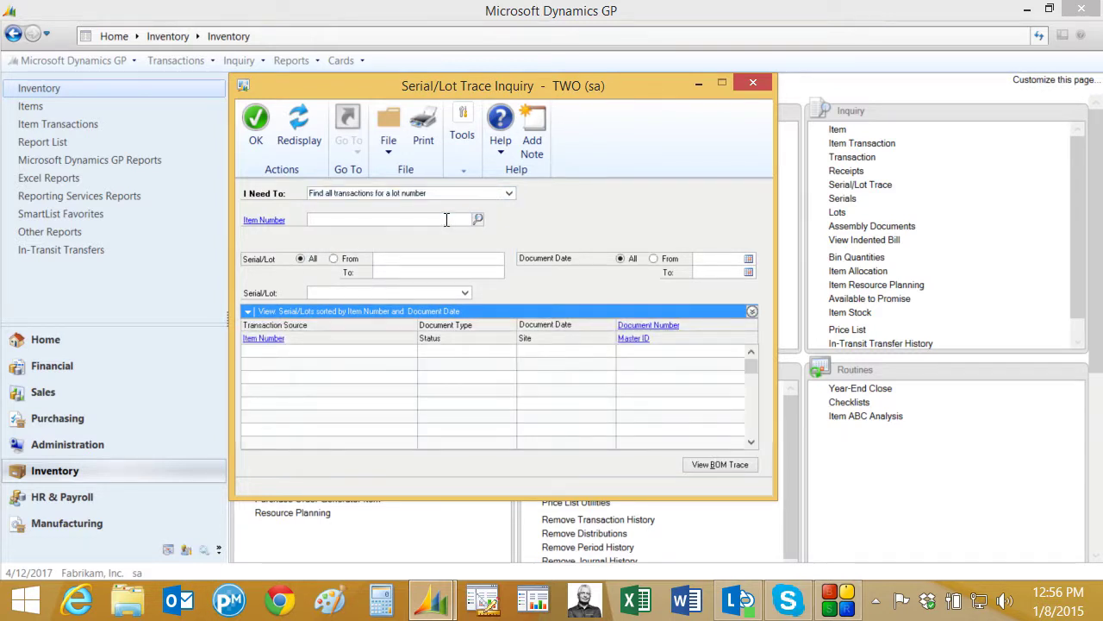
pyautogui.write('5000')
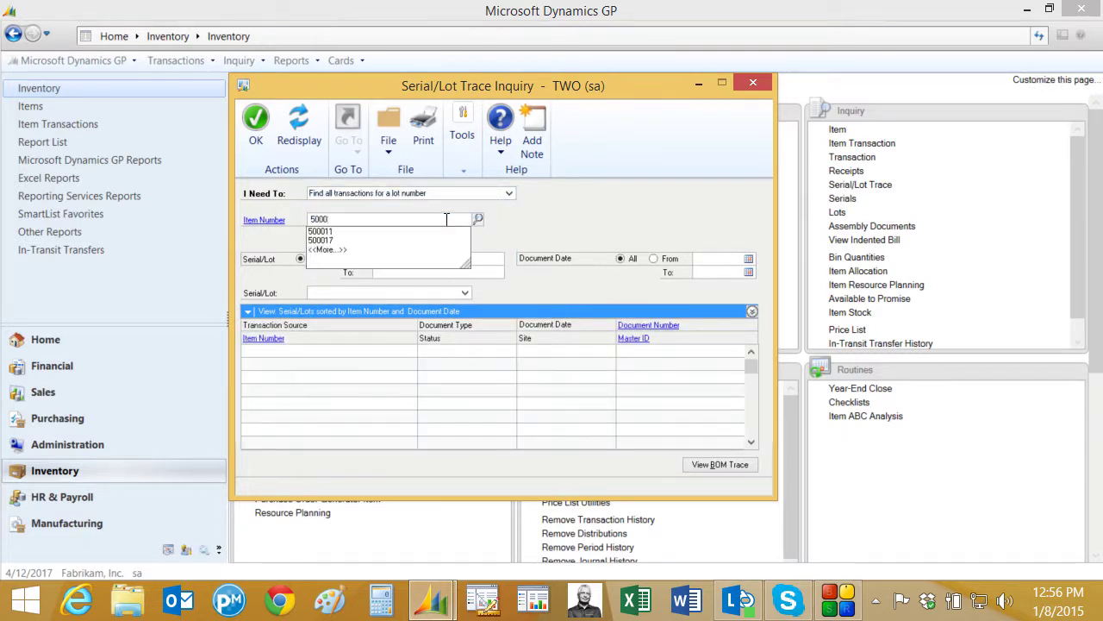
pyautogui.write('11')
pyautogui.press('Tab')
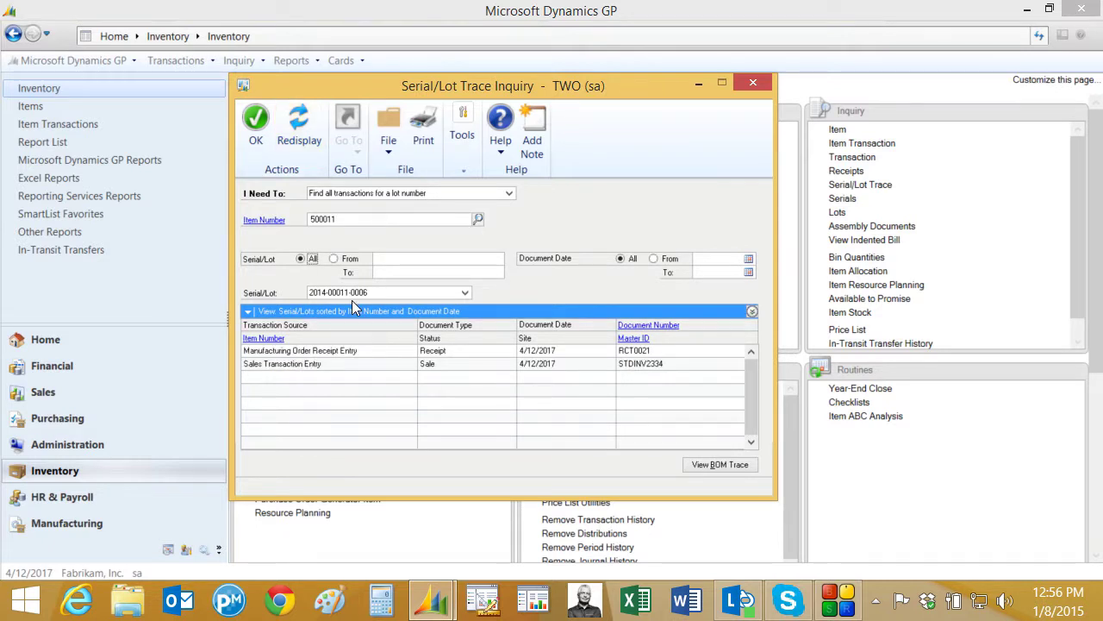
pyautogui.click(345, 352)
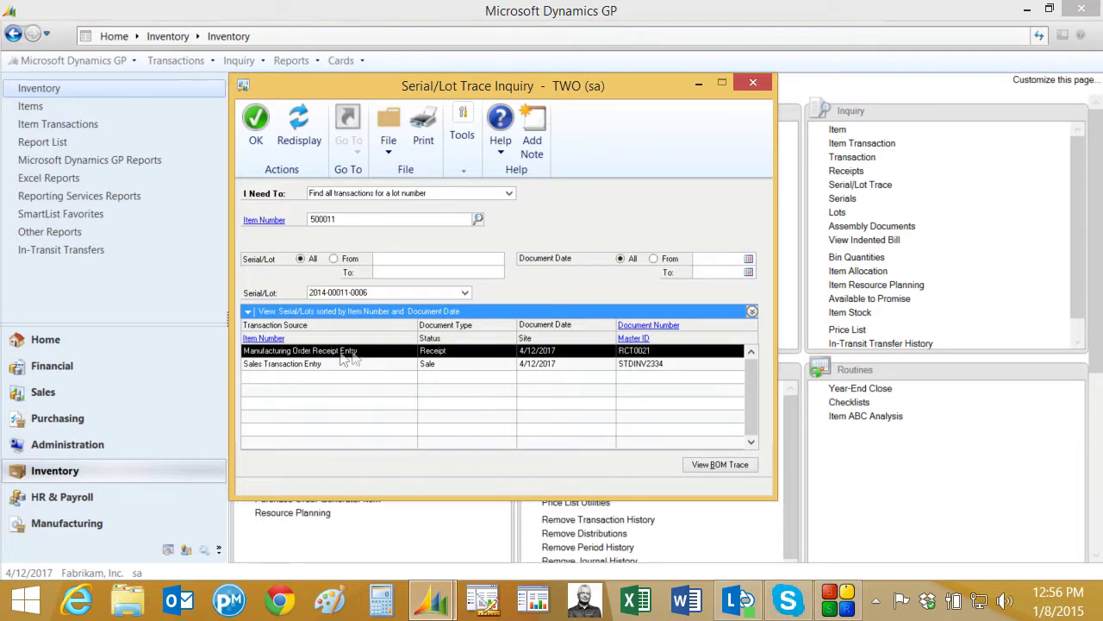
pyautogui.click(700, 465)
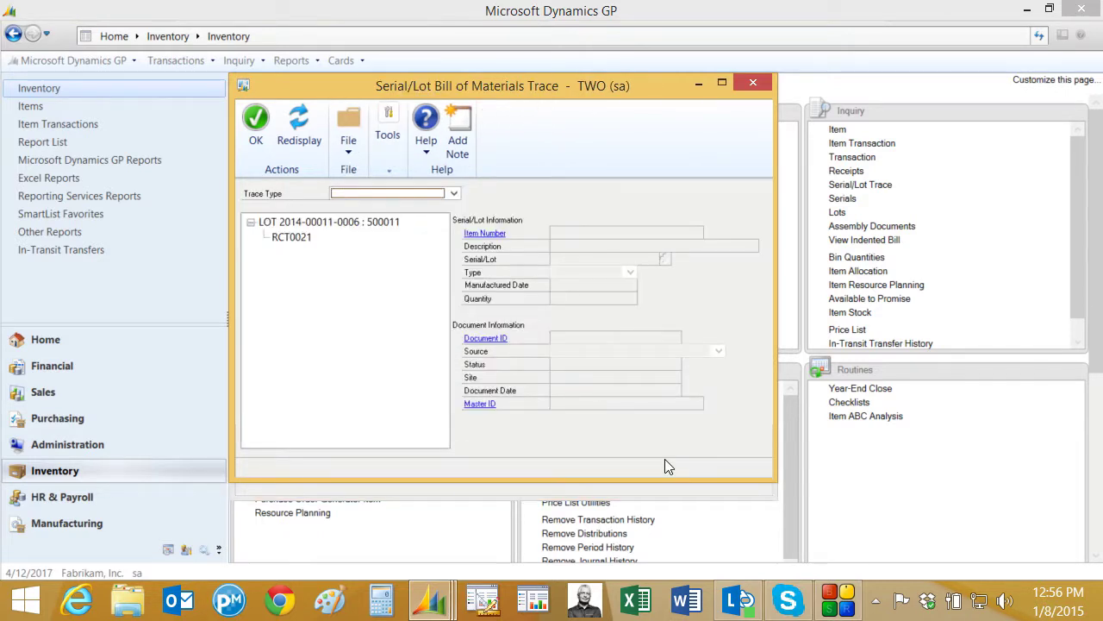
pyautogui.click(453, 193)
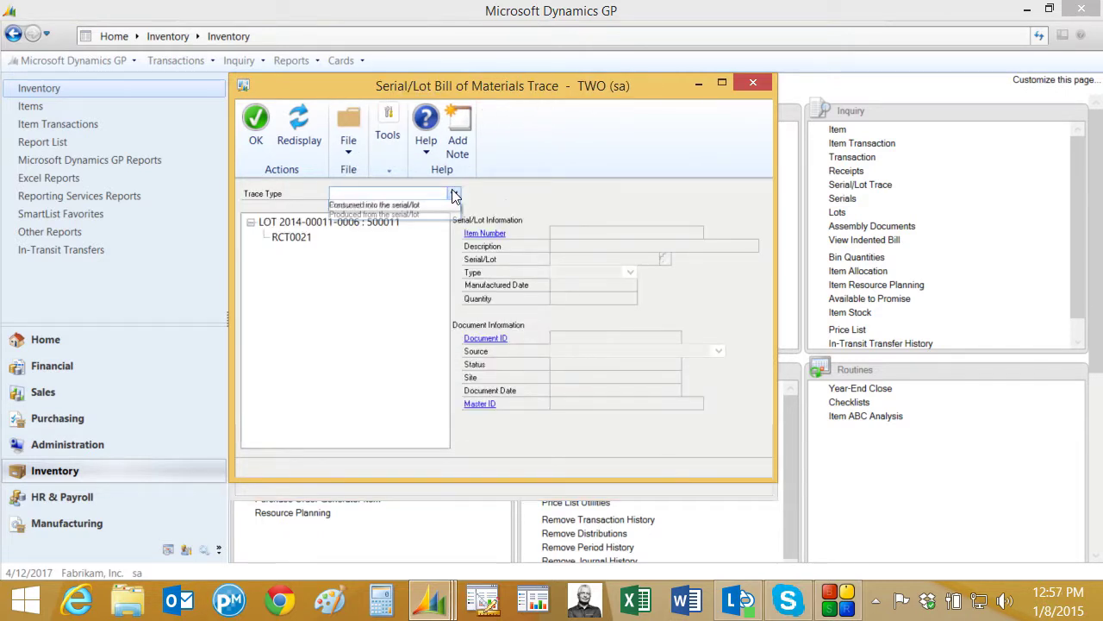
pyautogui.click(402, 204)
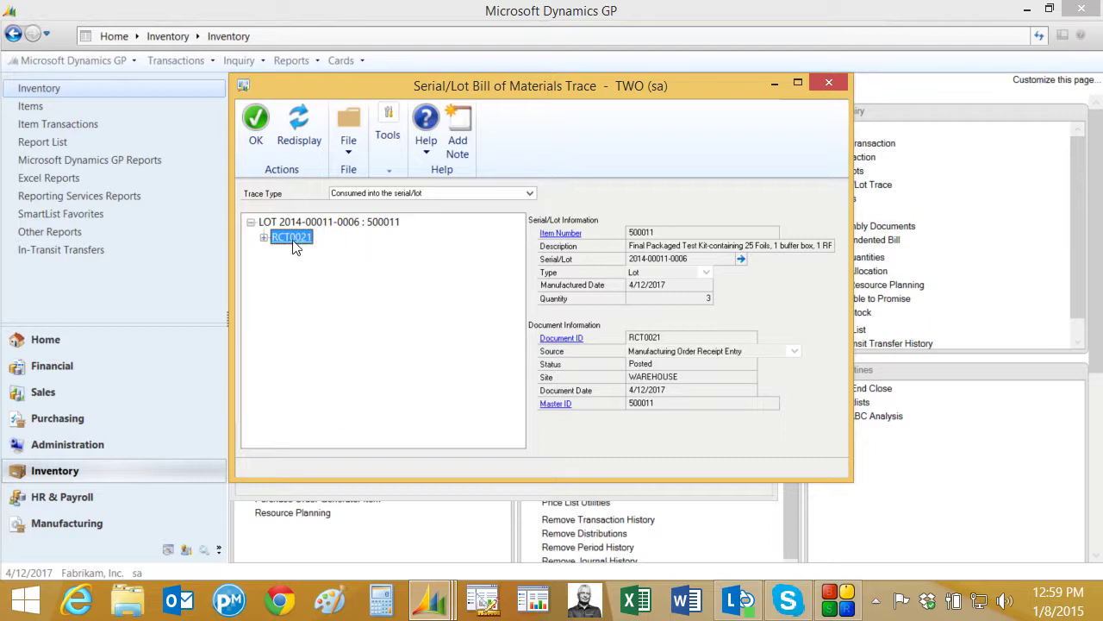
pyautogui.click(265, 239)
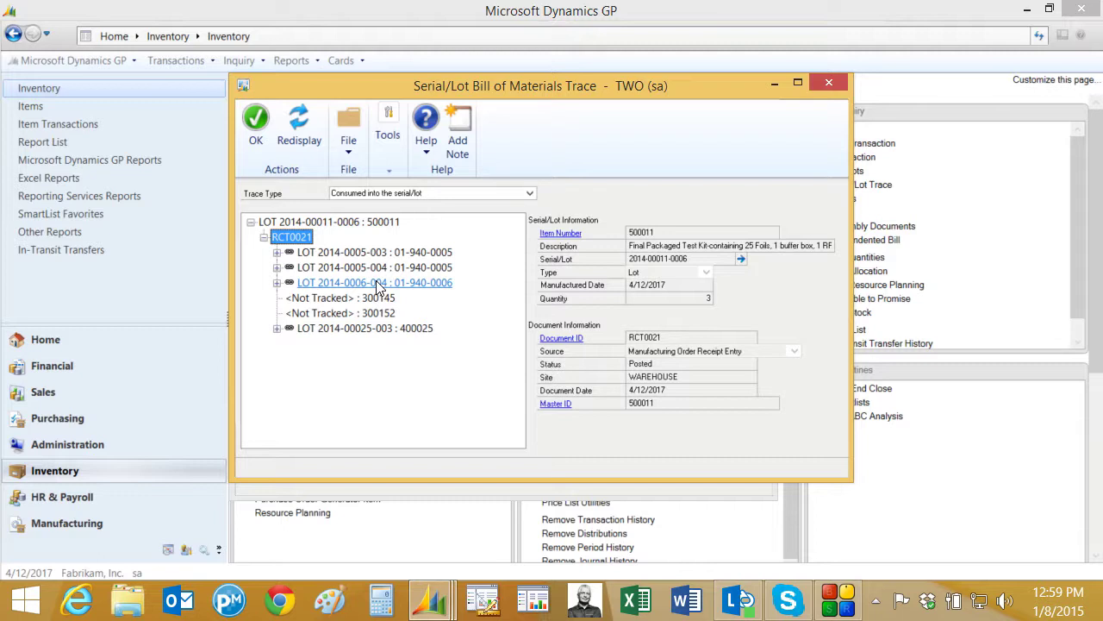
pyautogui.click(278, 284)
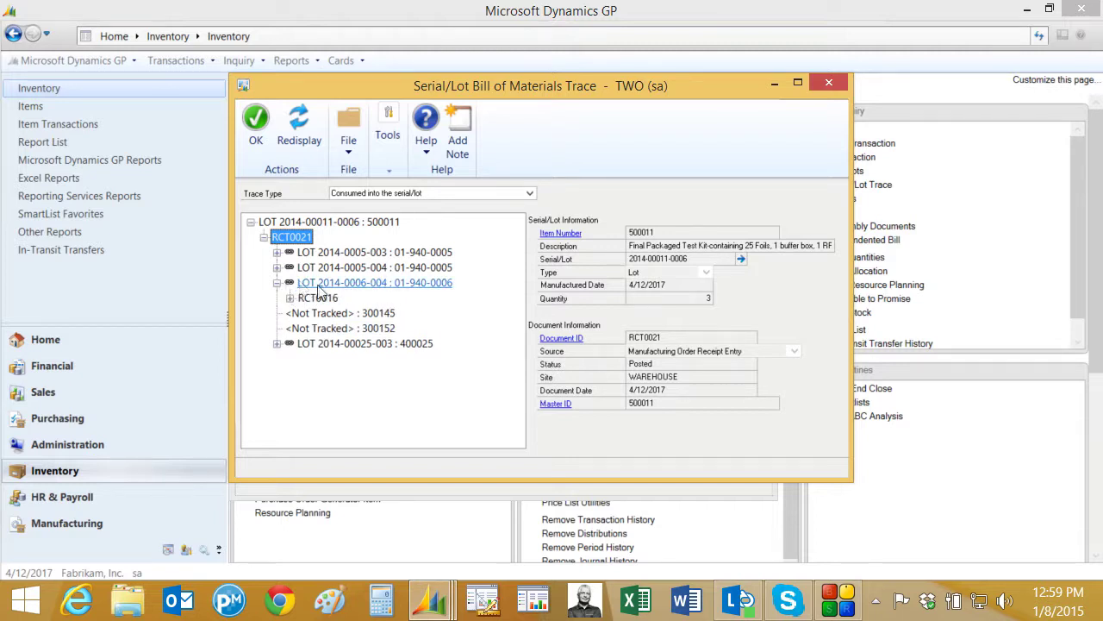
pyautogui.click(290, 298)
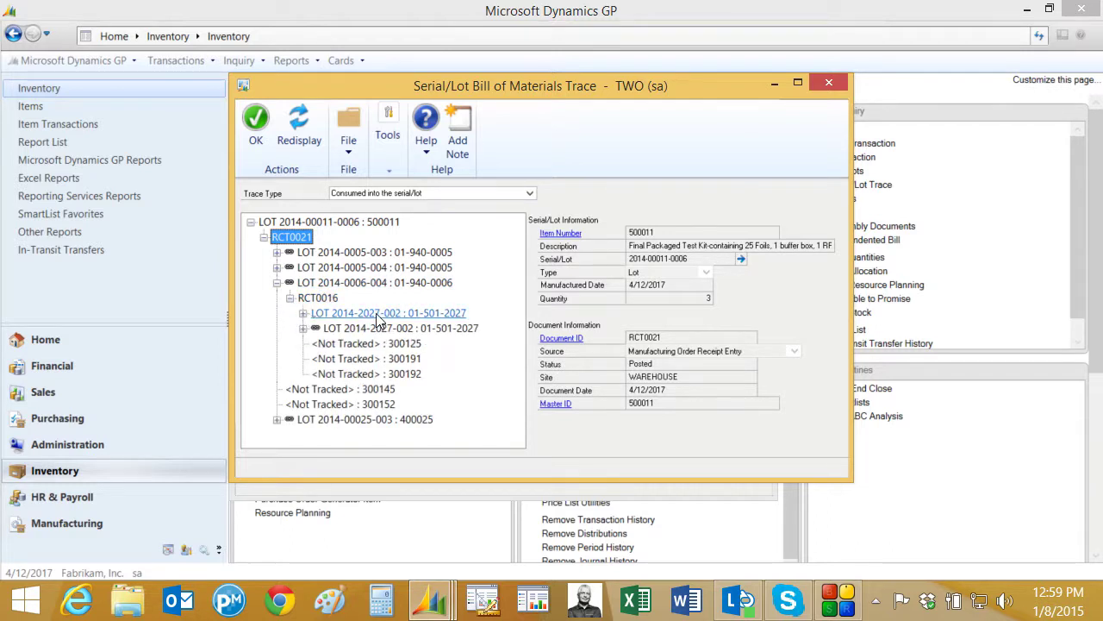
pyautogui.click(302, 330)
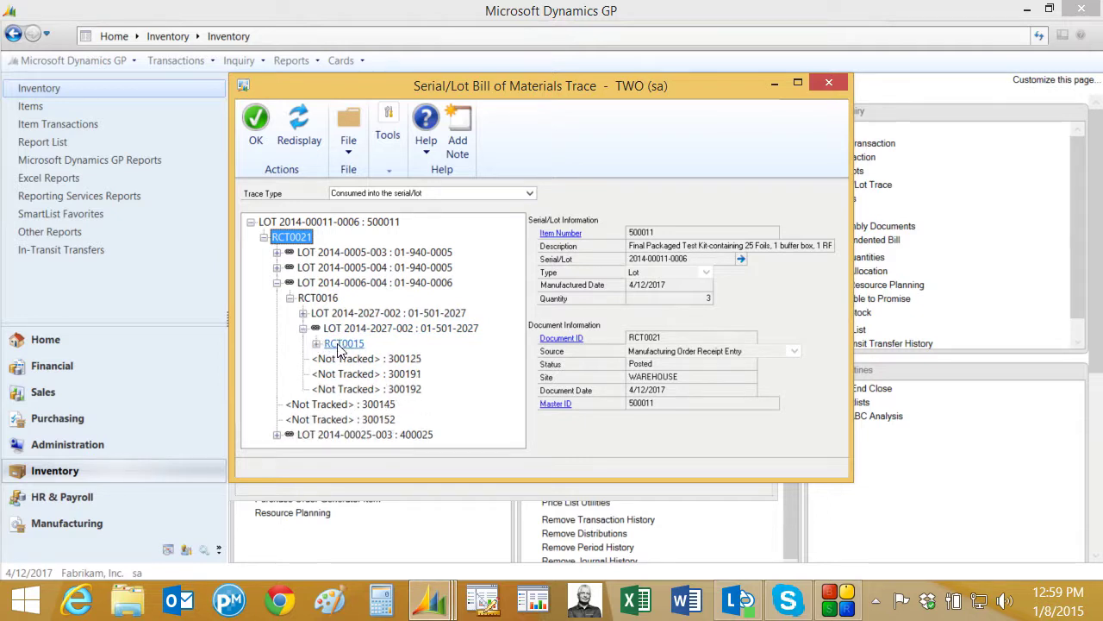
pyautogui.click(316, 344)
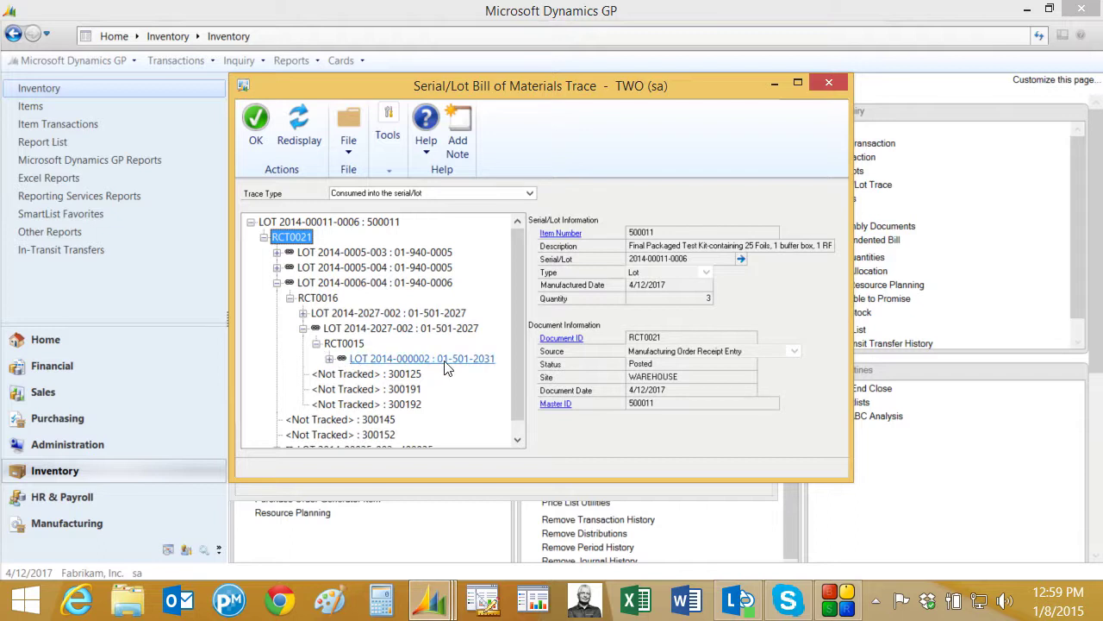
pyautogui.click(330, 358)
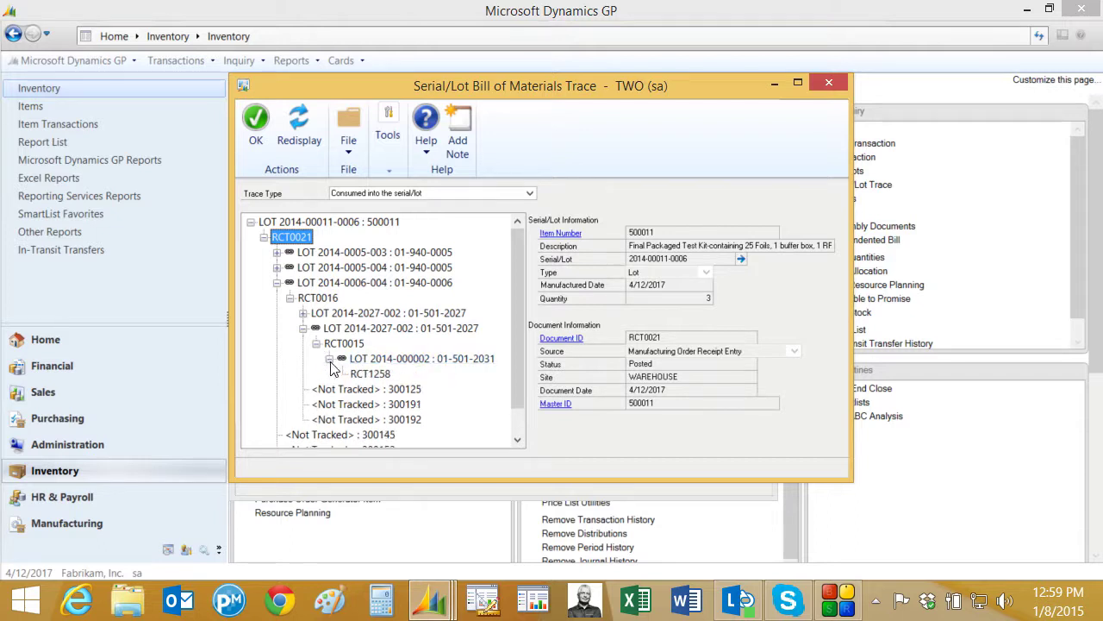
pyautogui.click(371, 377)
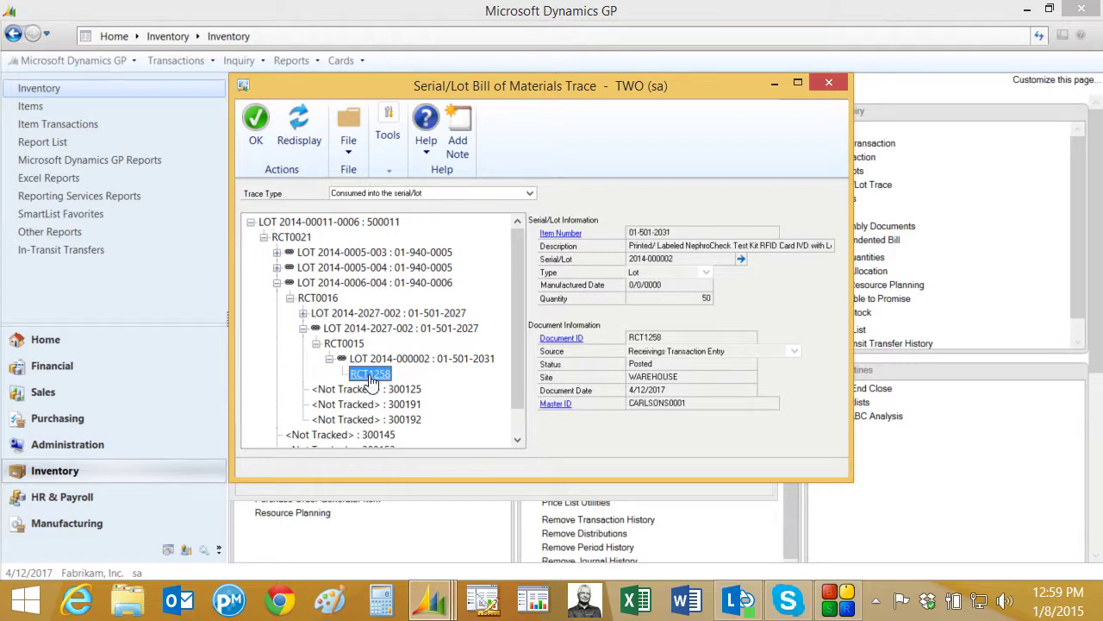